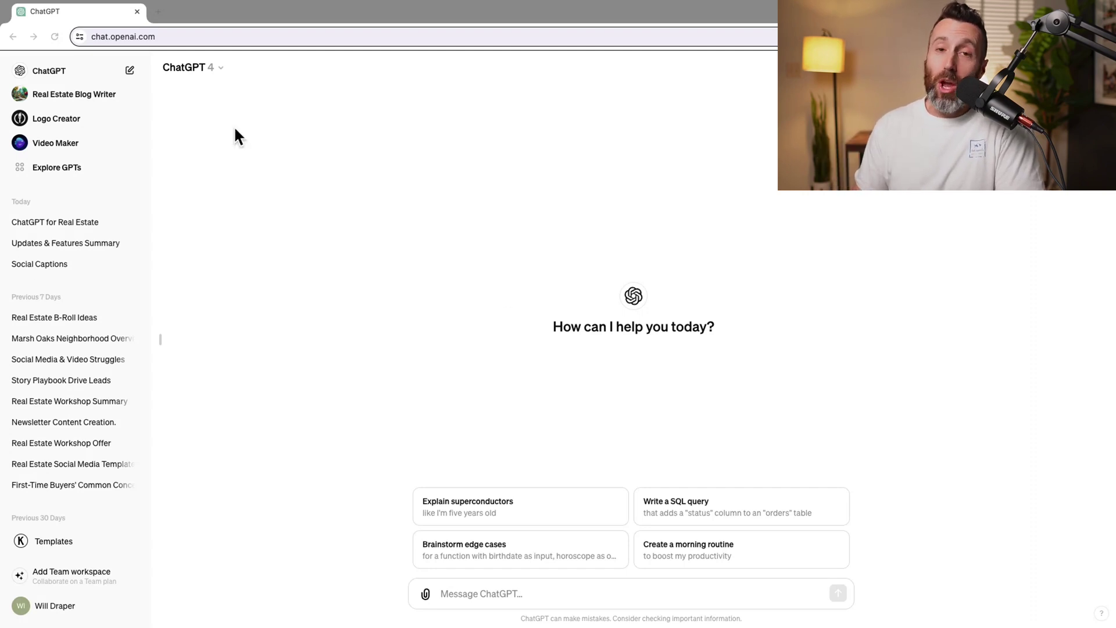
Glance at the model list without switching models, then open Customize ChatGPT from the account menu.
left_click(223, 77)
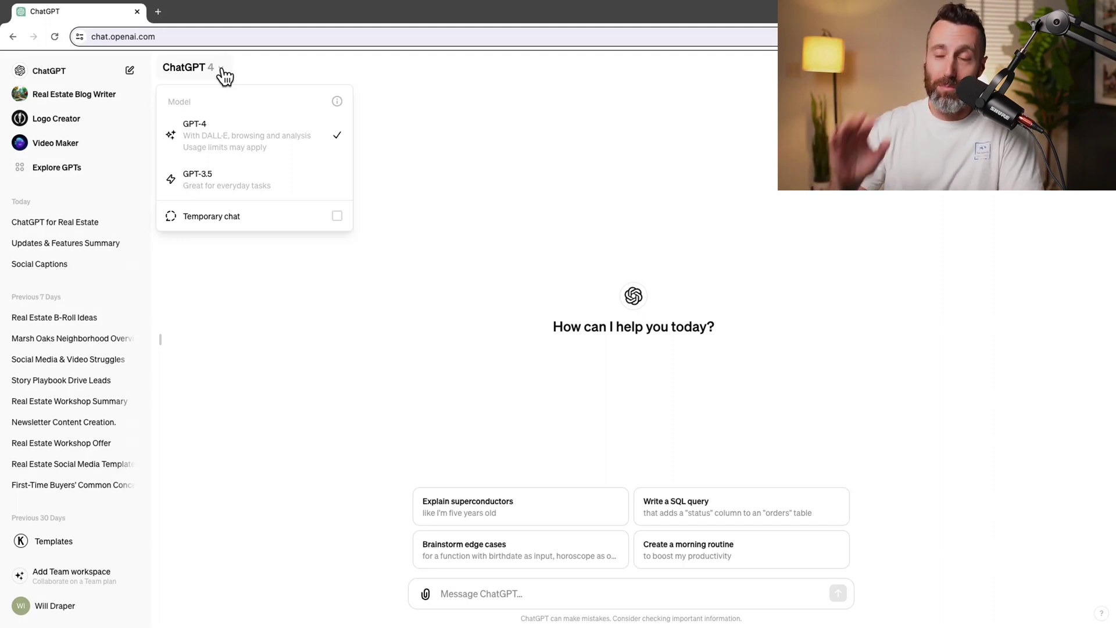
left_click(238, 349)
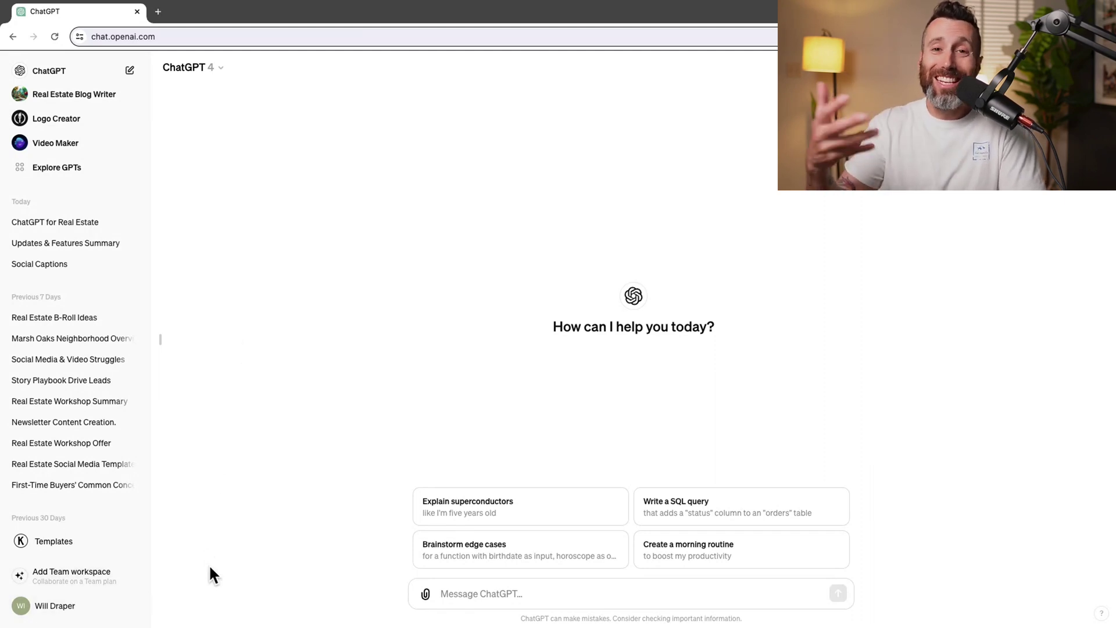
left_click(63, 608)
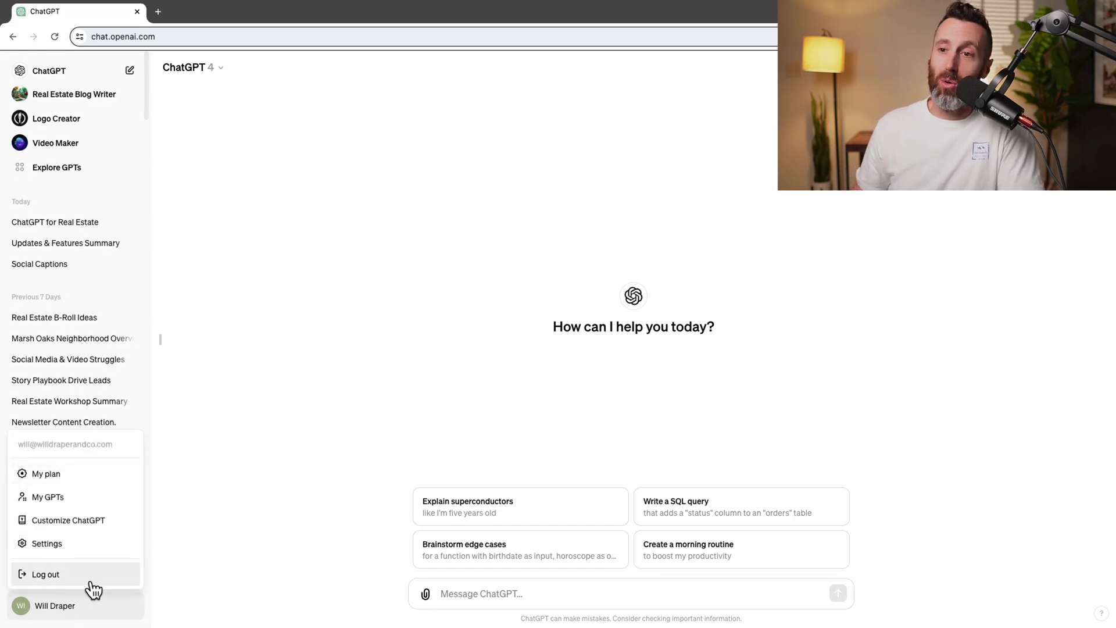
left_click(74, 521)
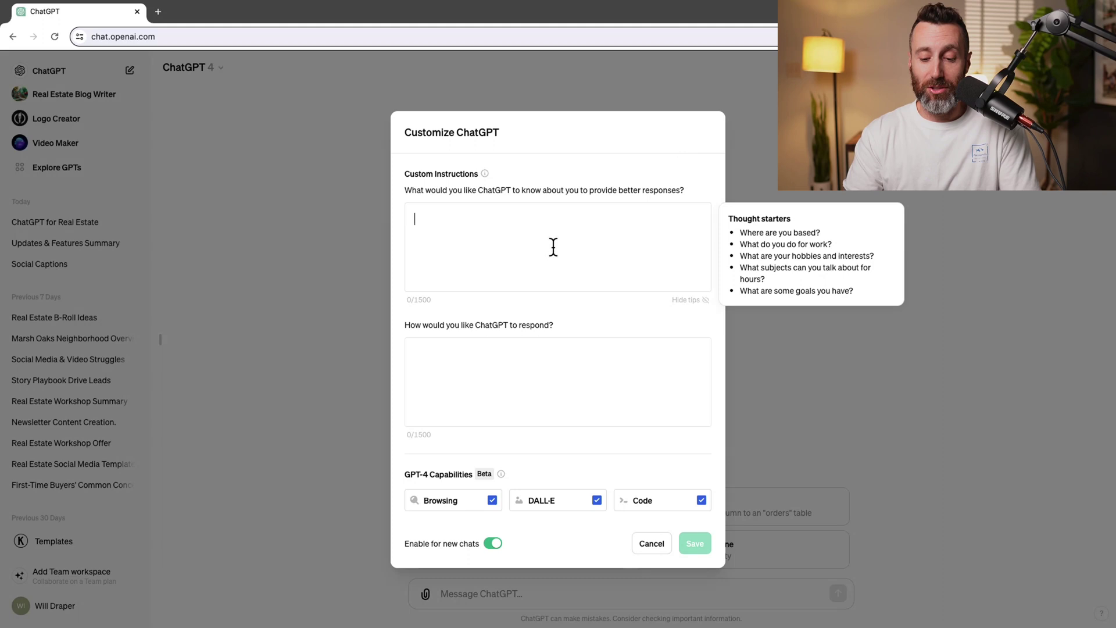
type("M")
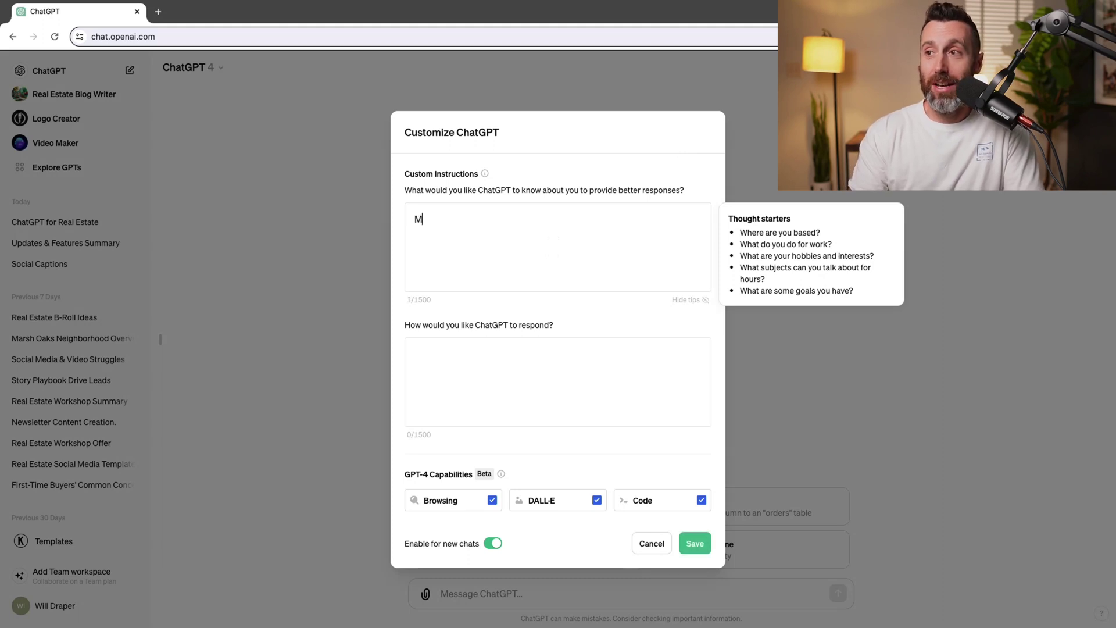
type("y name is Will Draper")
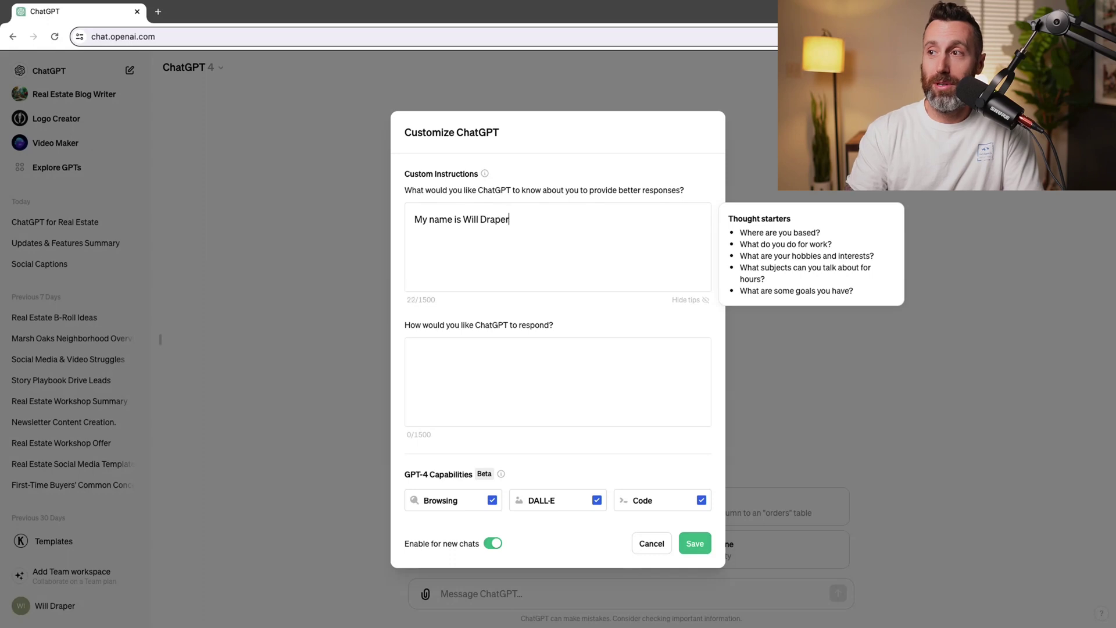
type("esta")
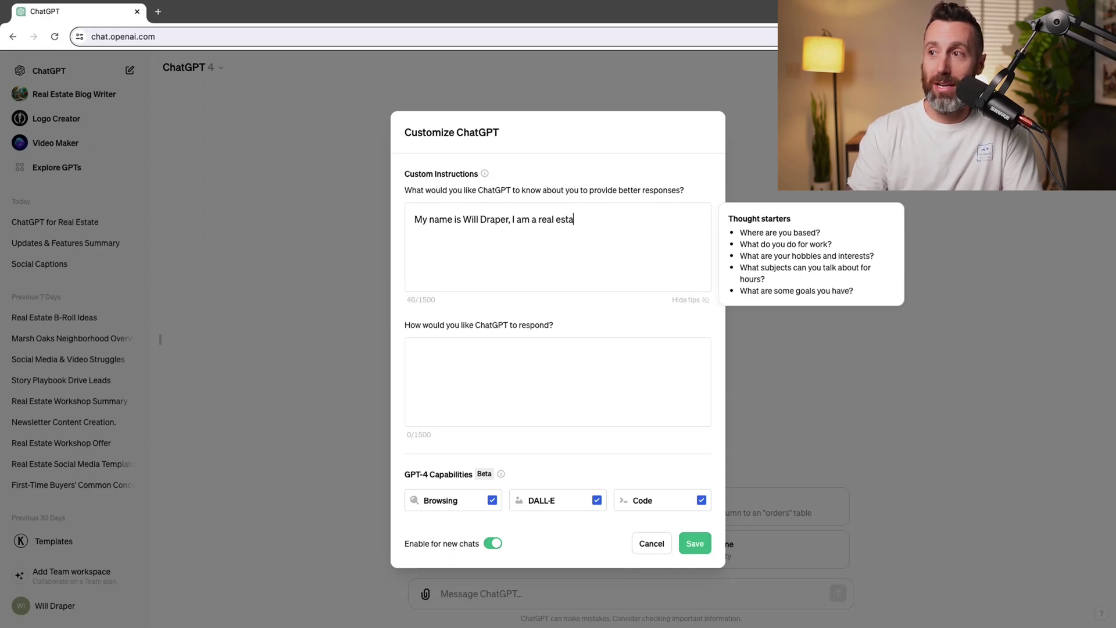
type("te agent in")
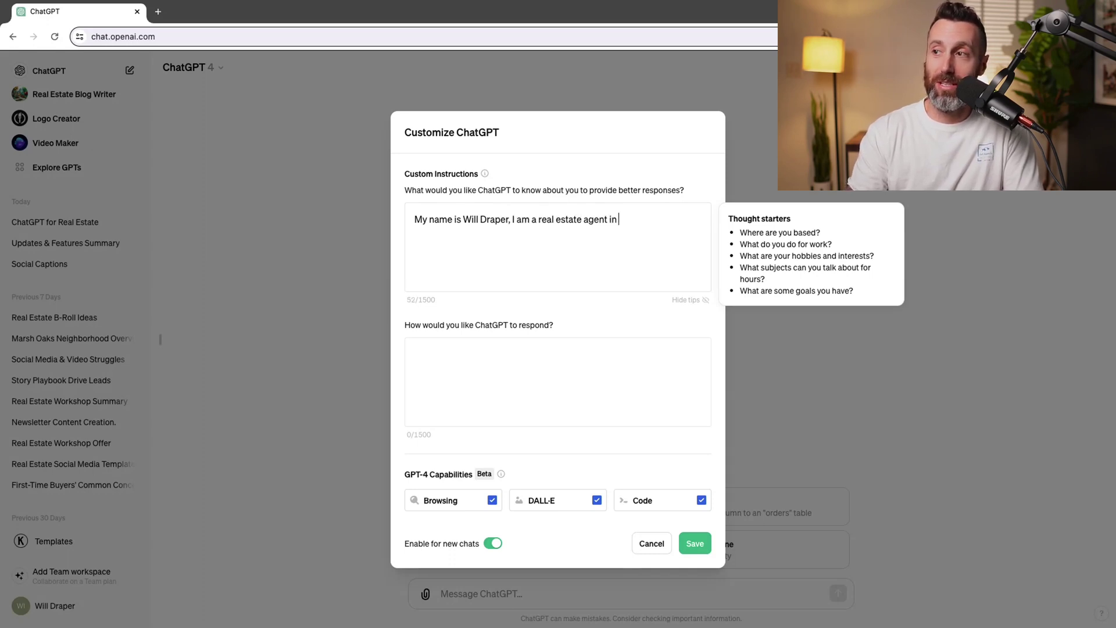
type("Wake Forest")
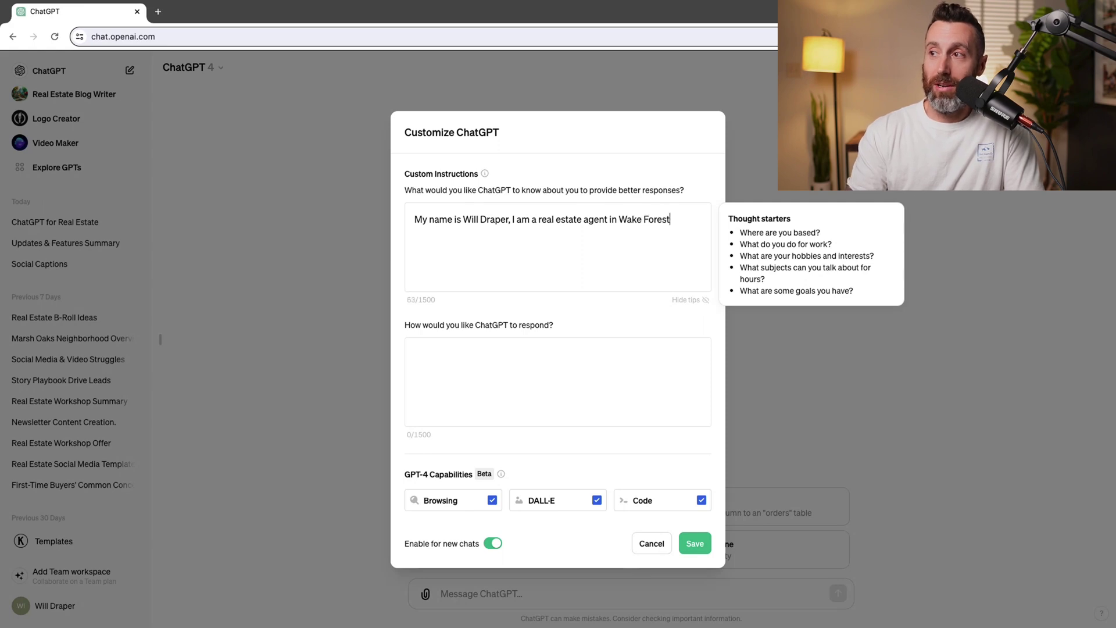
type(", North Carolina.")
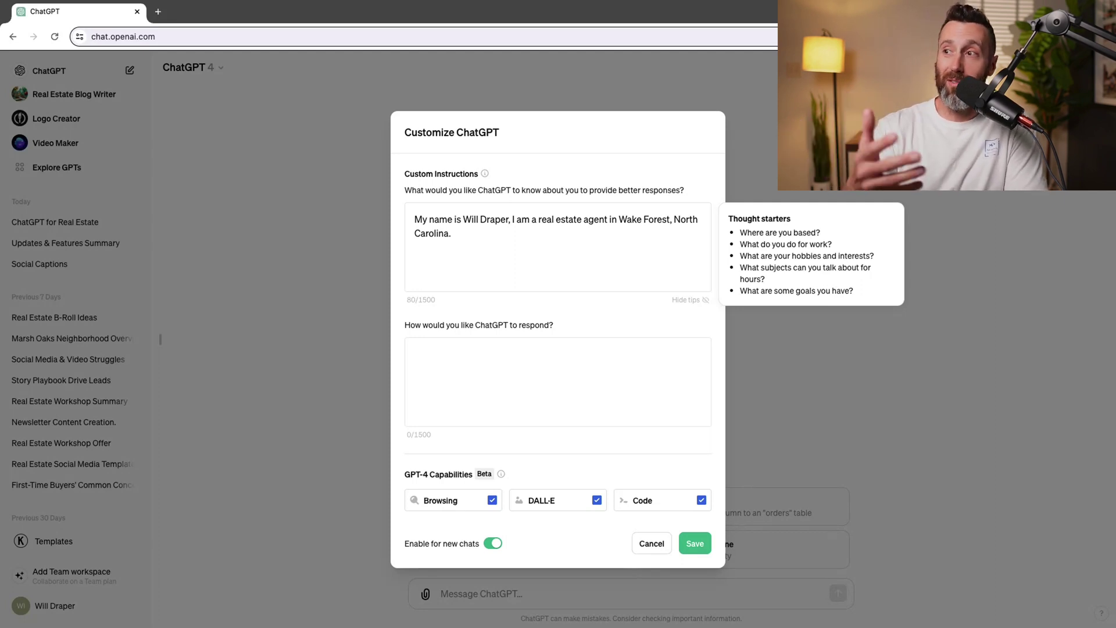
type("I")
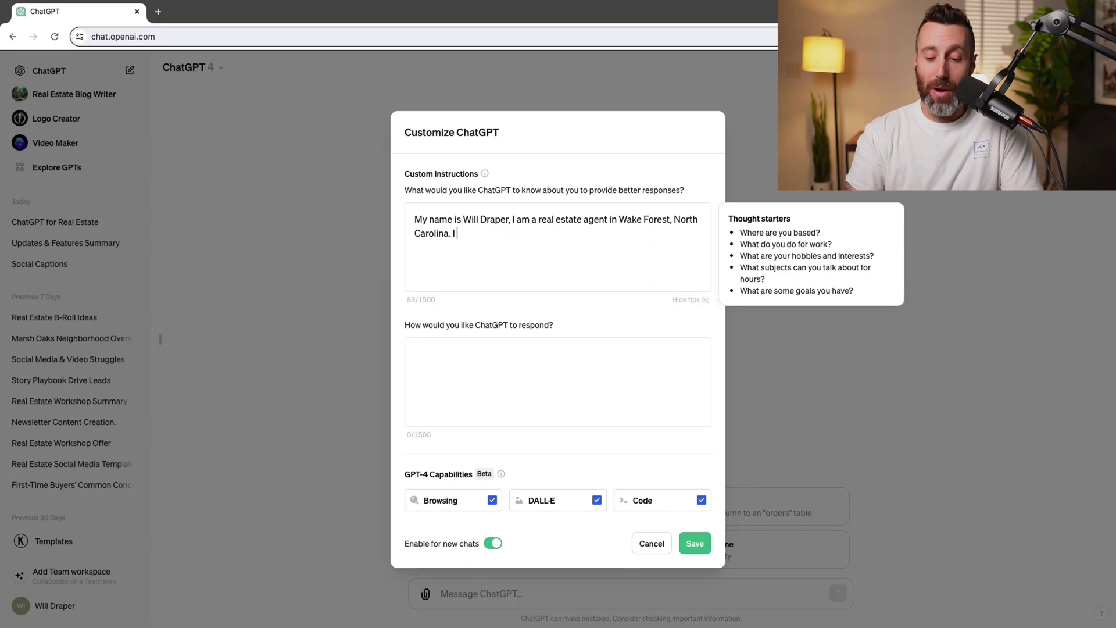
type(" wokr")
Fix the misspelled word 'work' in the about-you profile description.
key("BackSpace")
type("rk at ")
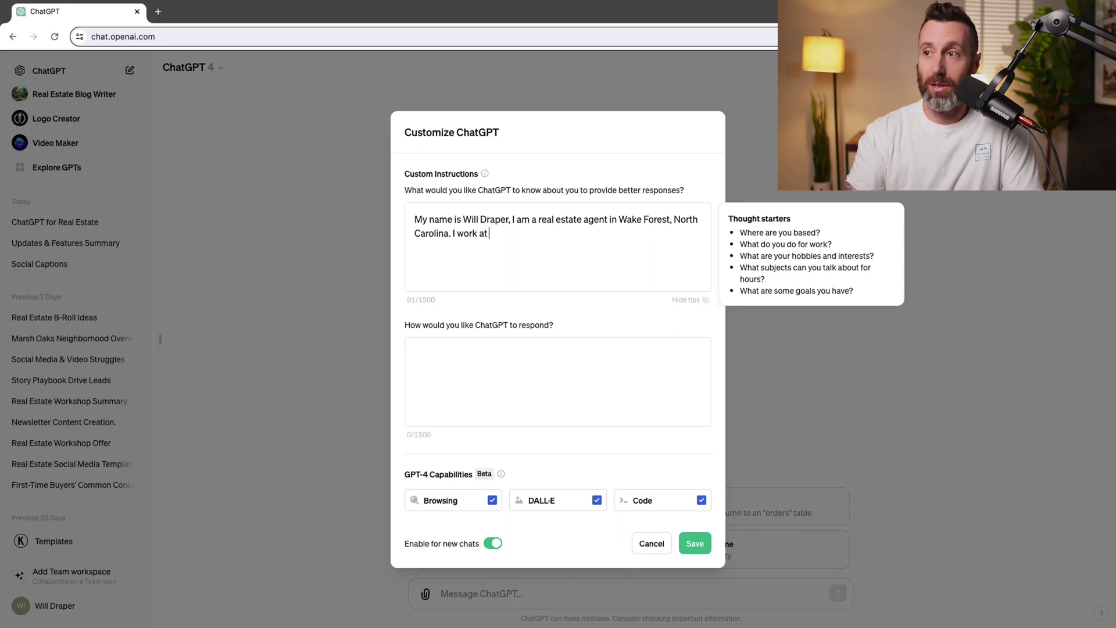
type("Real Broker LLC and am the team lead")
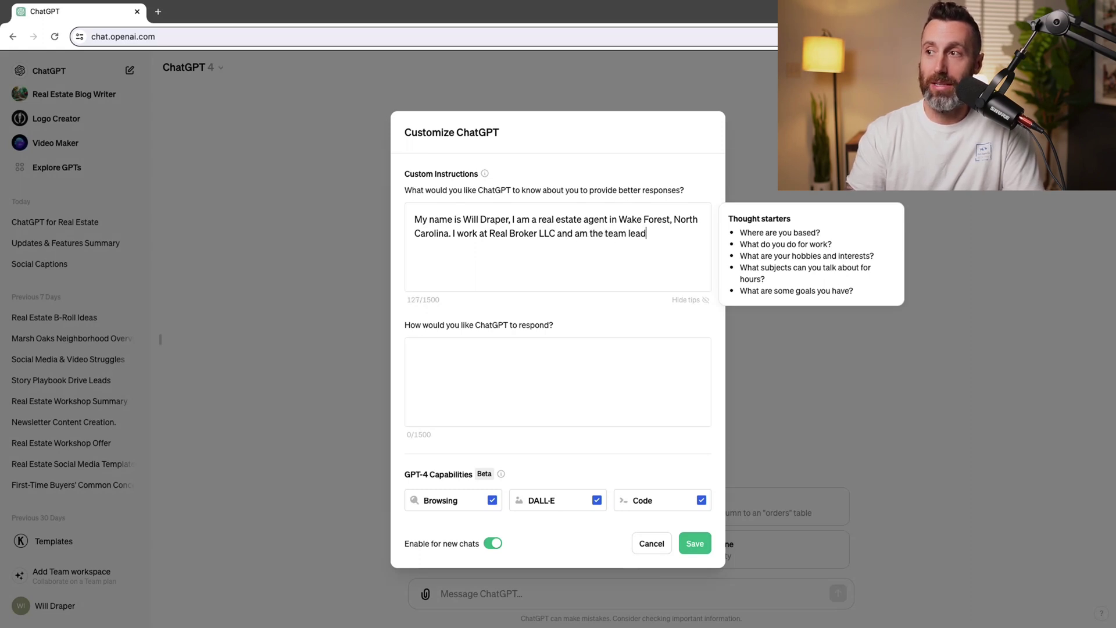
type(" at Living")
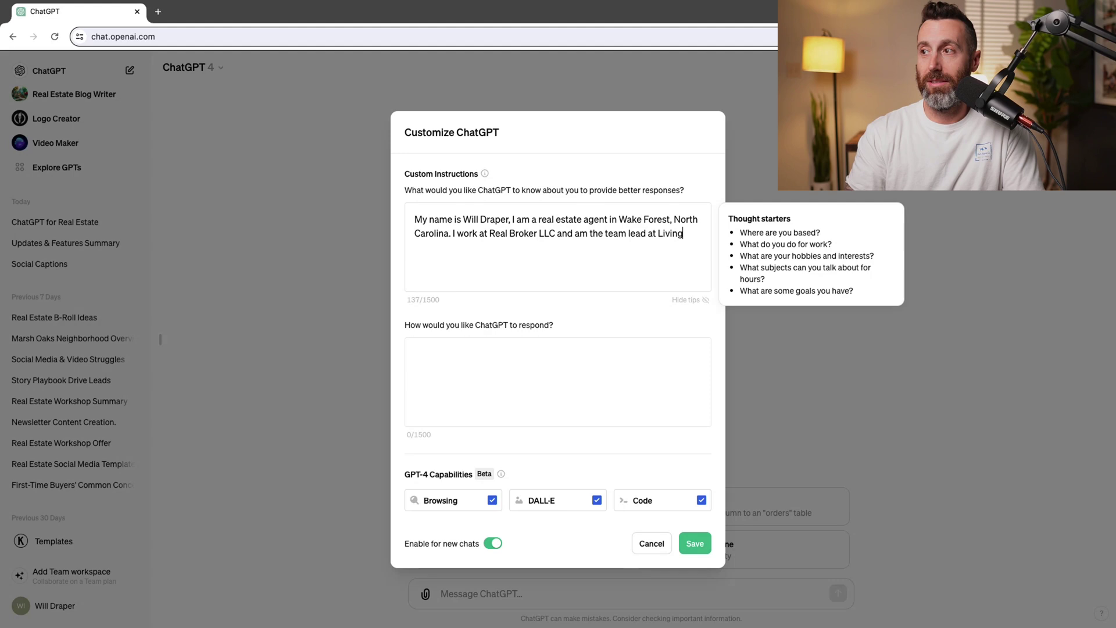
type(" Wake Forest NC.")
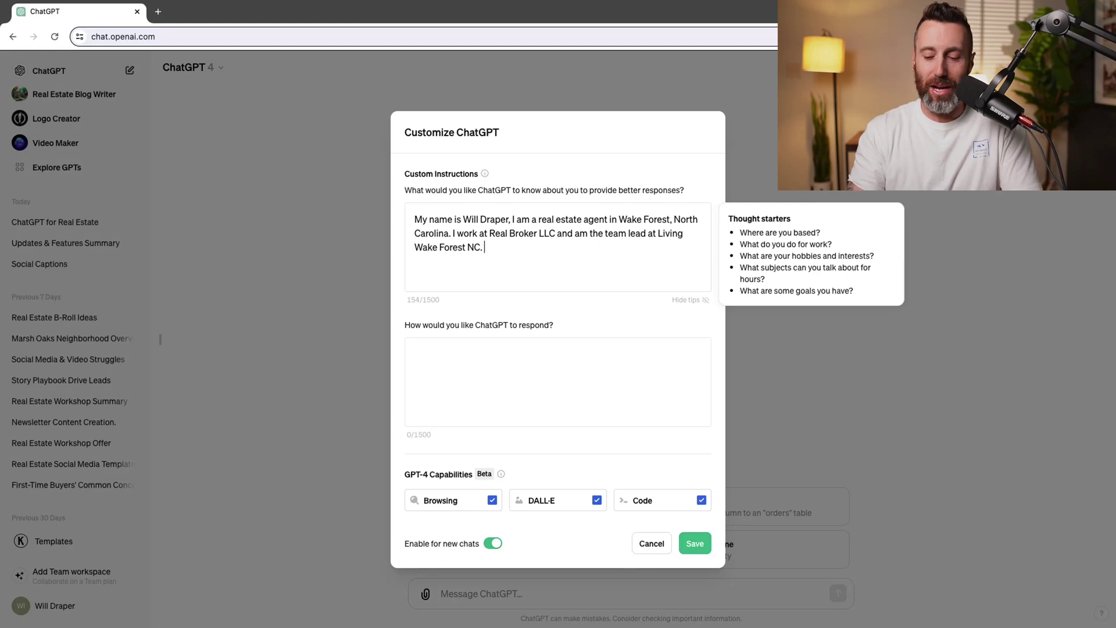
type("My ideal client are ")
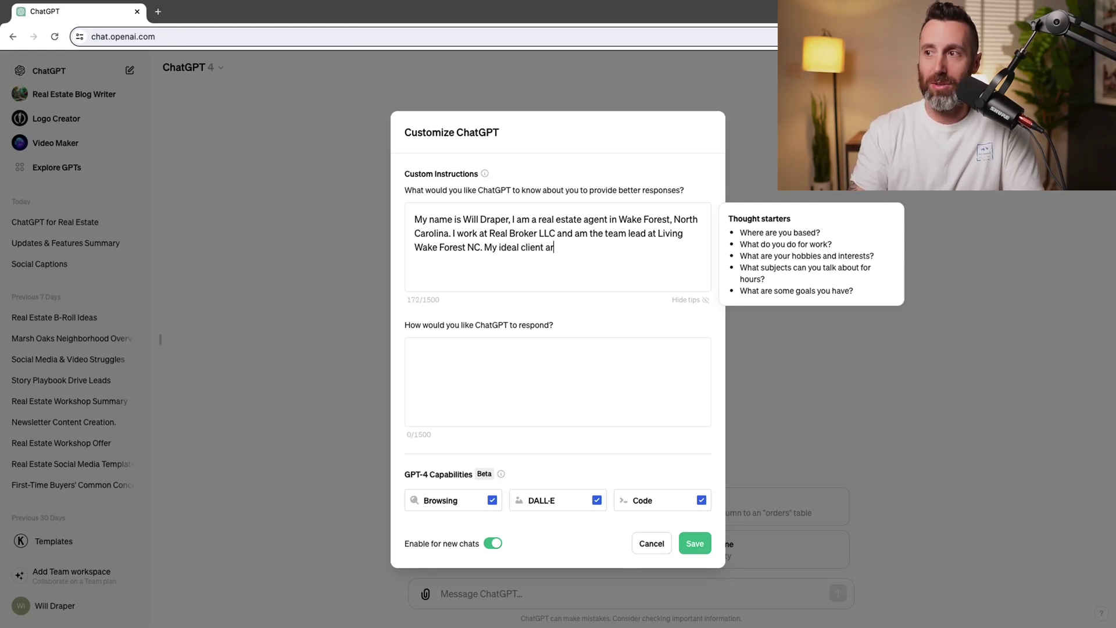
type("people relo")
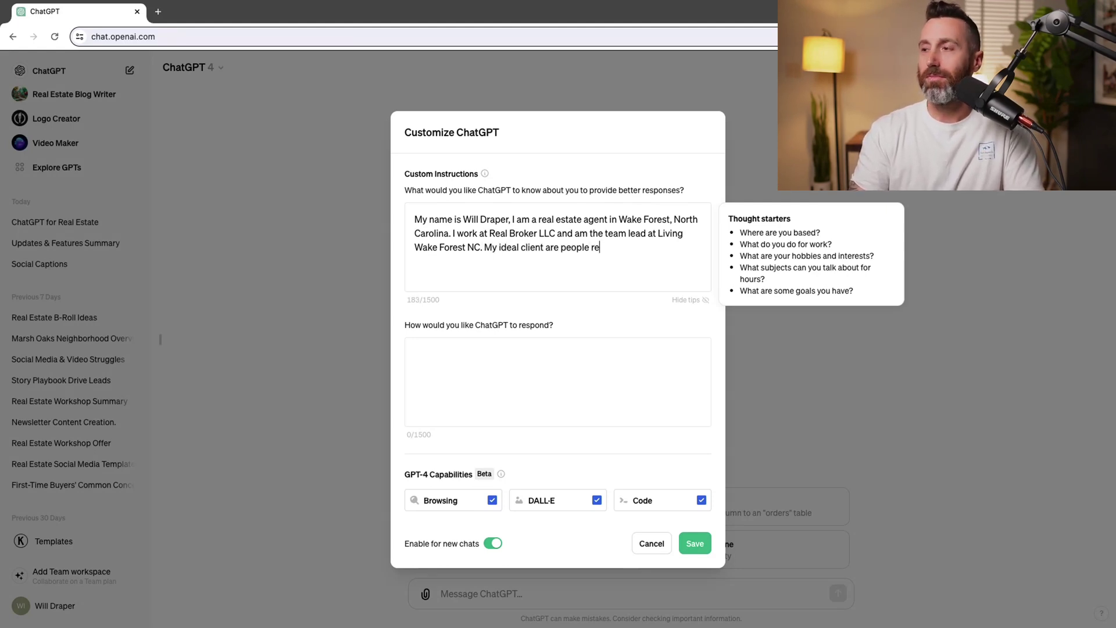
type("catin")
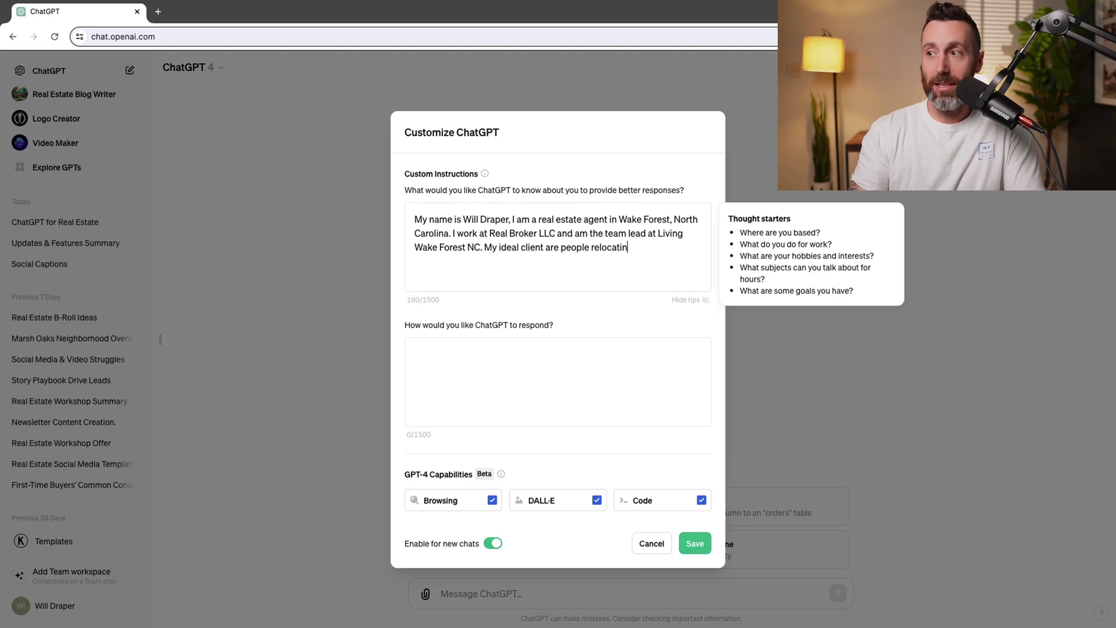
type("g to my area fr")
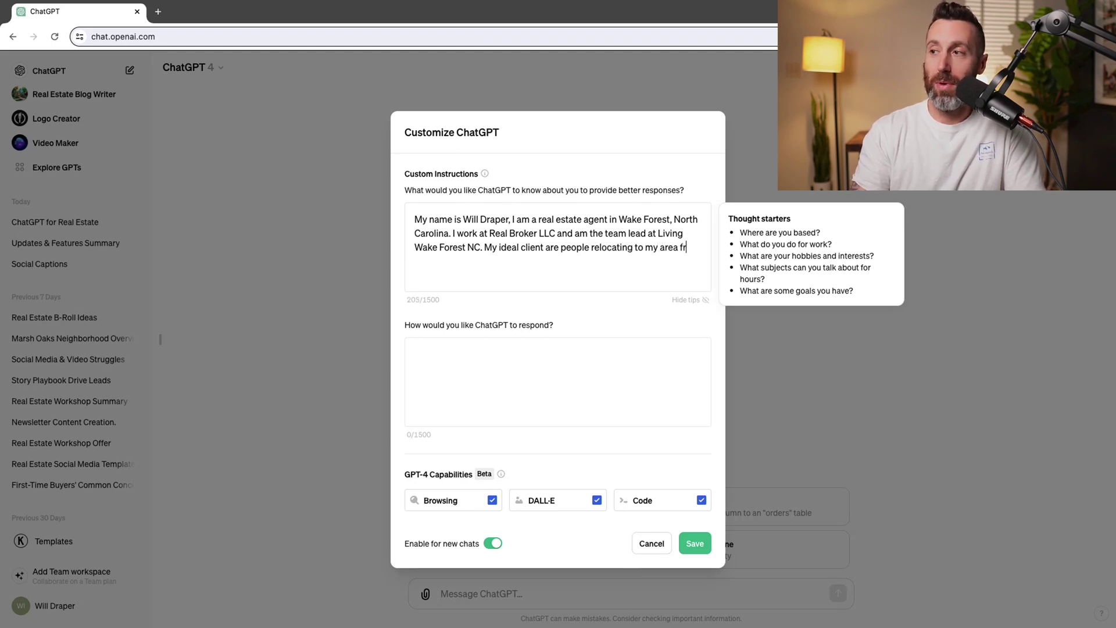
type("om another location.")
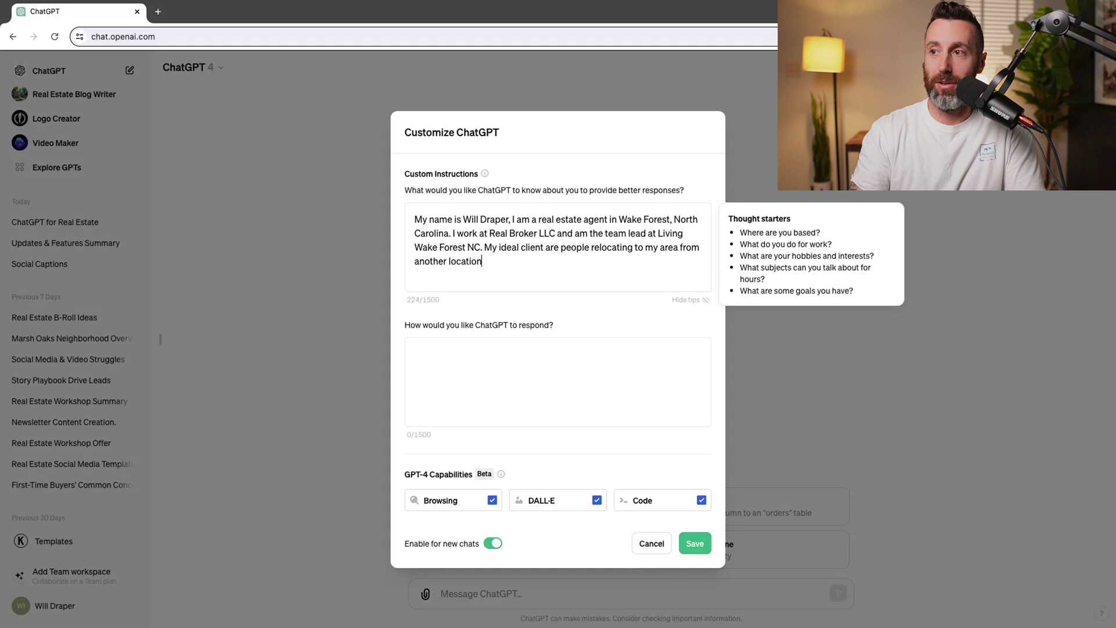
type(" I also wo")
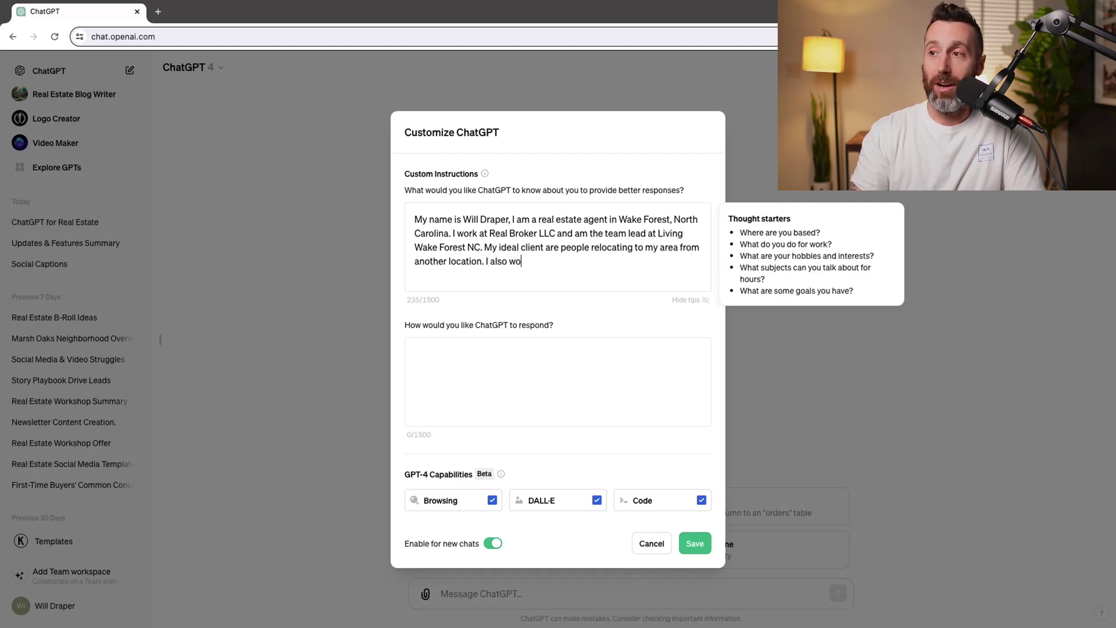
type("rk with move ")
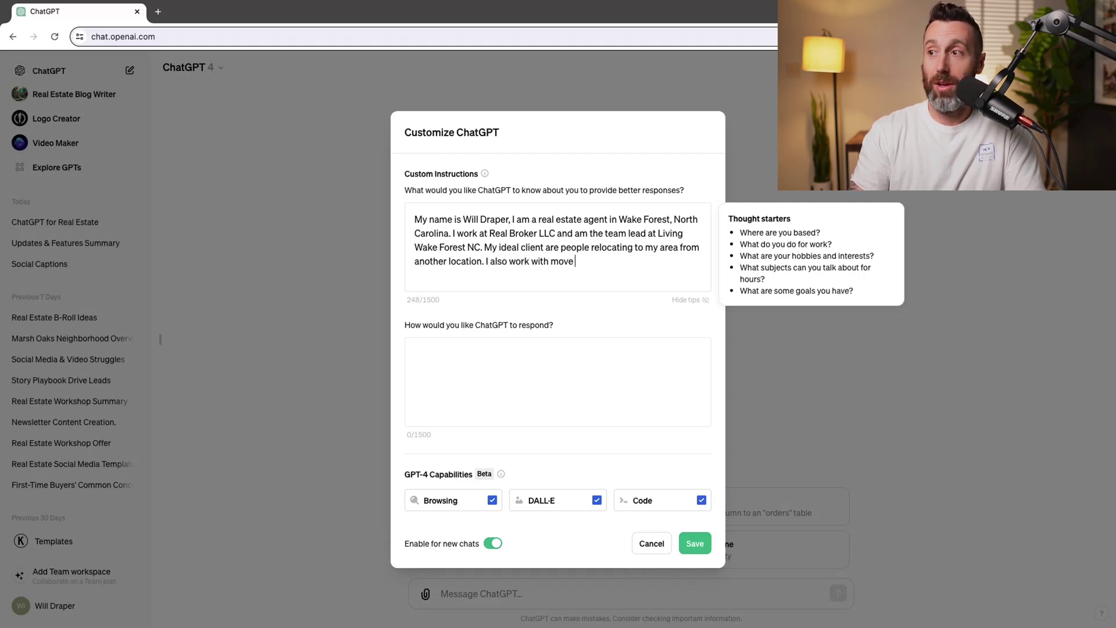
type("up buyers")
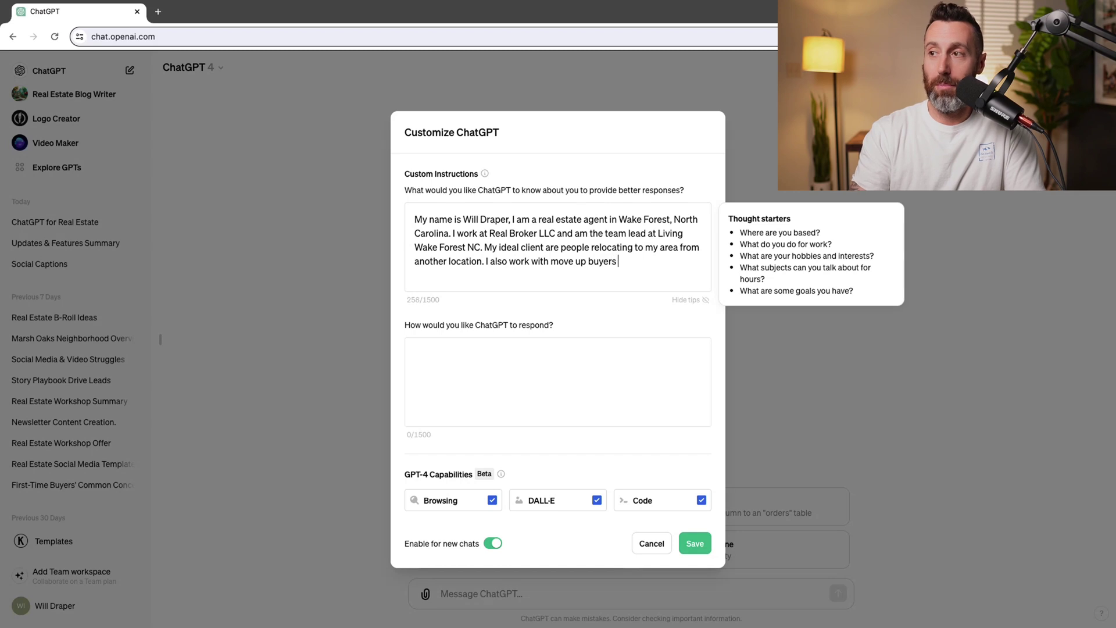
type(" inside my market")
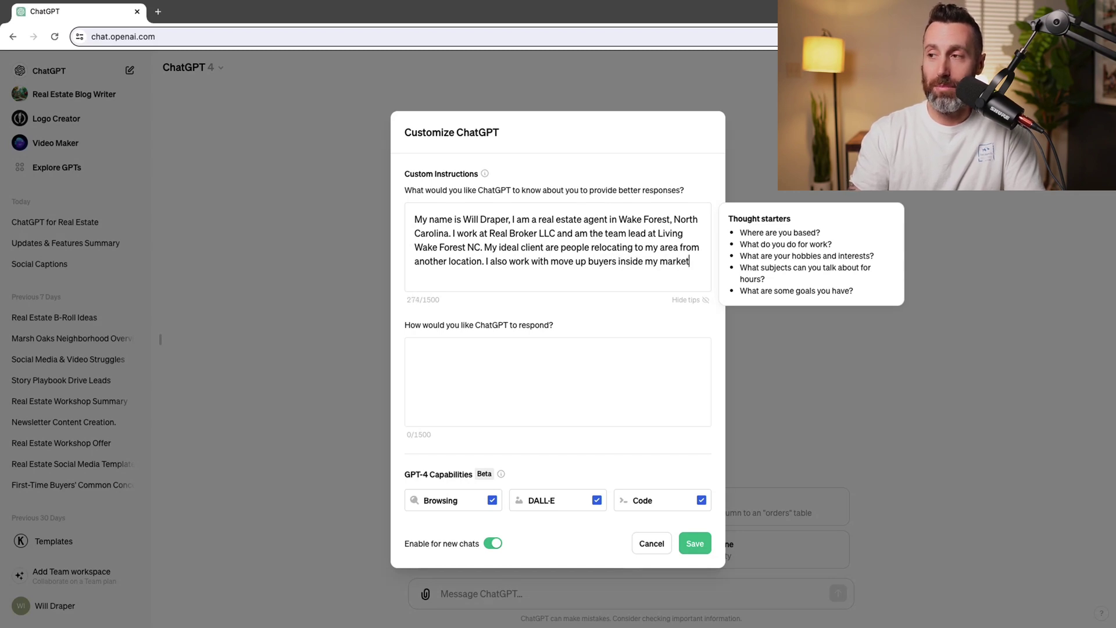
type(" area.")
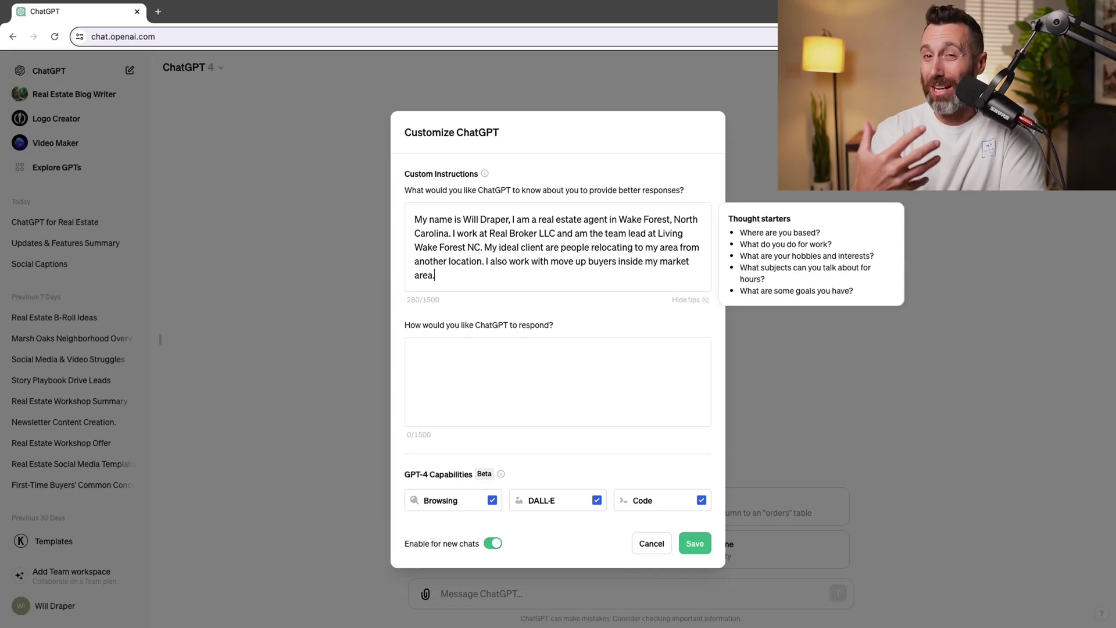
type("I ")
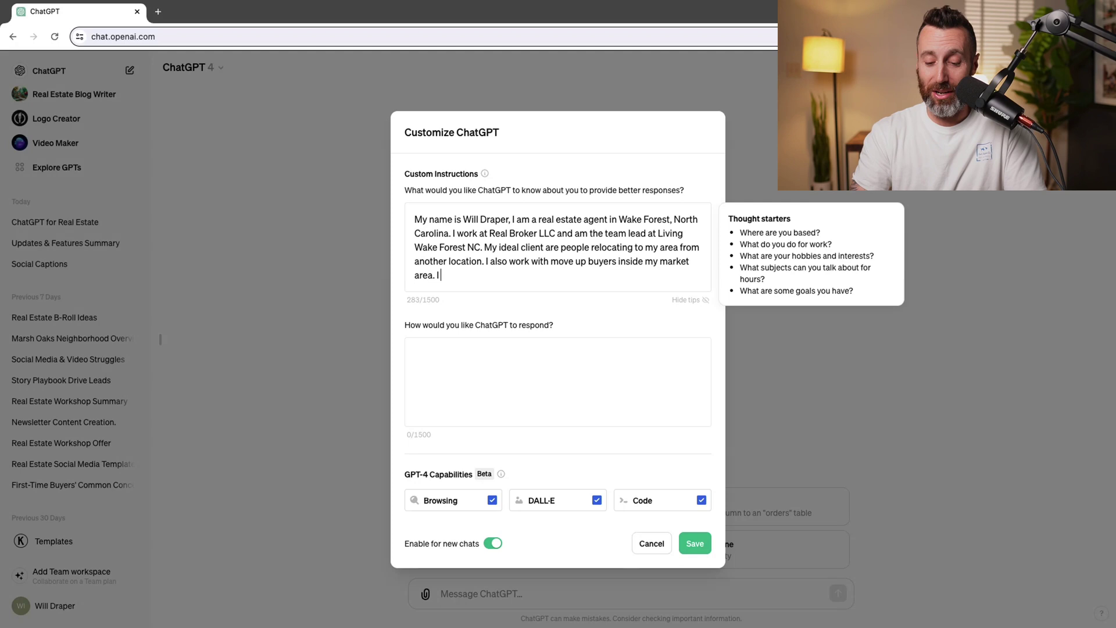
type("primarly")
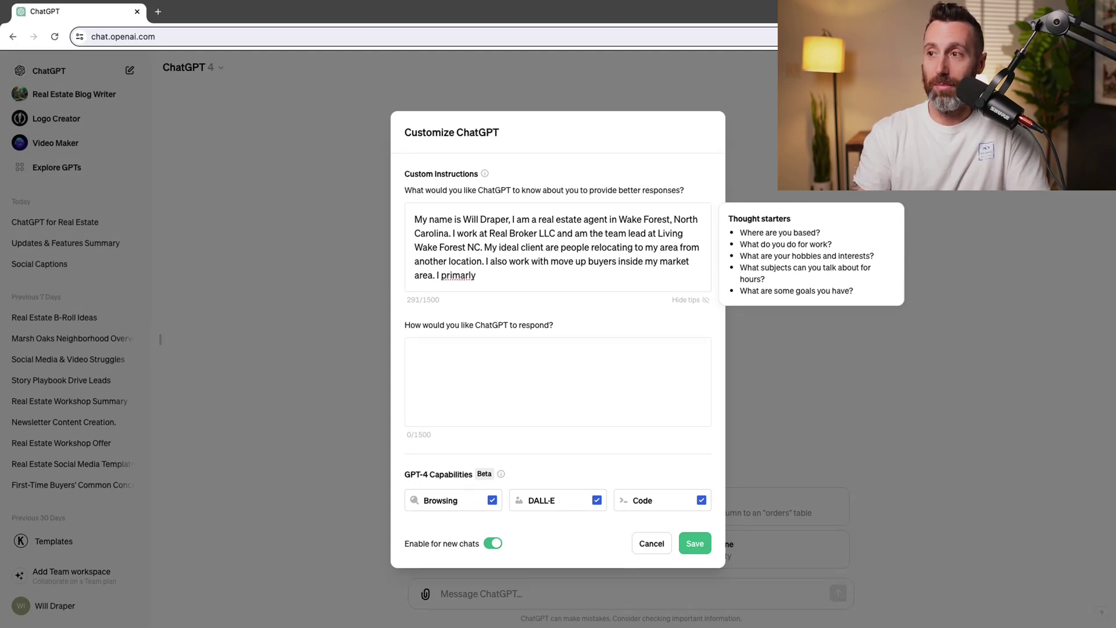
Correct the misspelling of 'primarily' in the homes-above-$700,000 sentence.
key("BackSpace")
key("BackSpace")
type("and s")
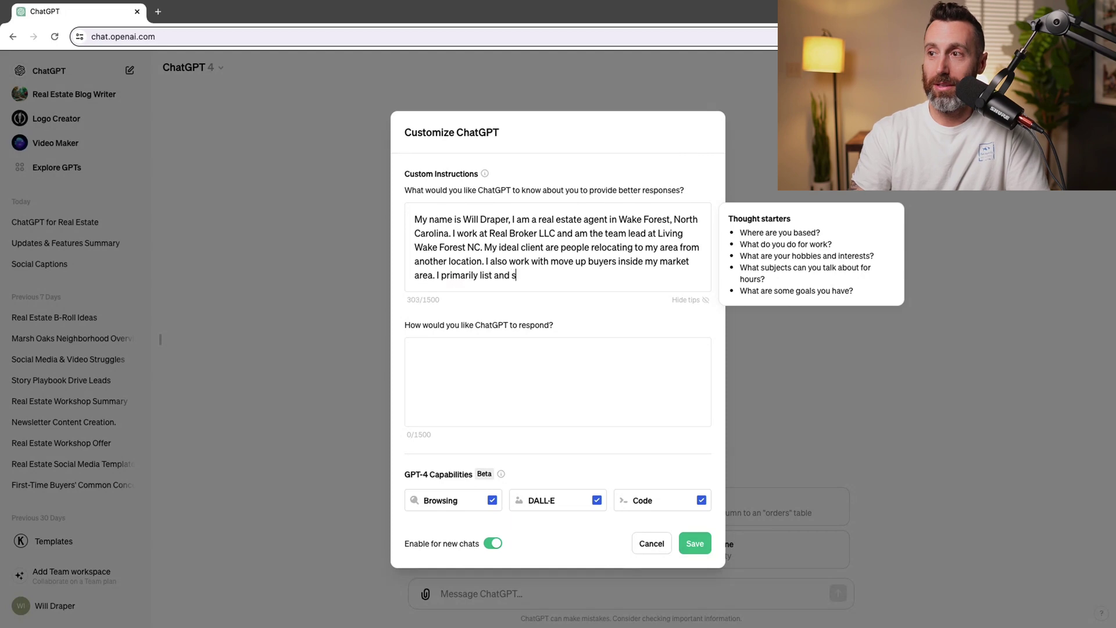
type("ell homes above")
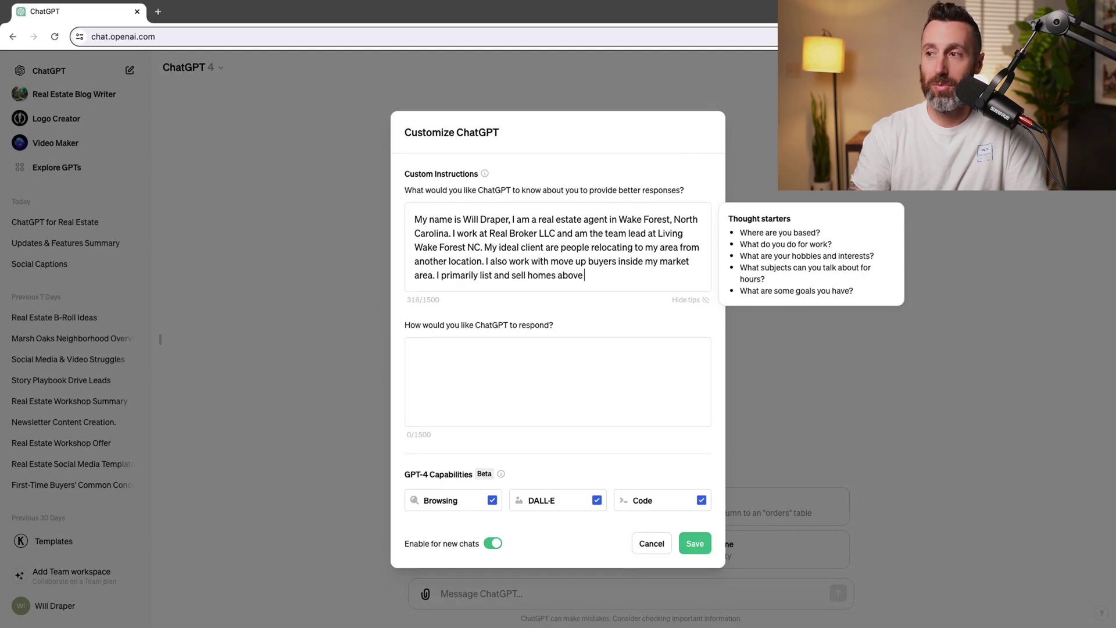
type(" $700,000 ")
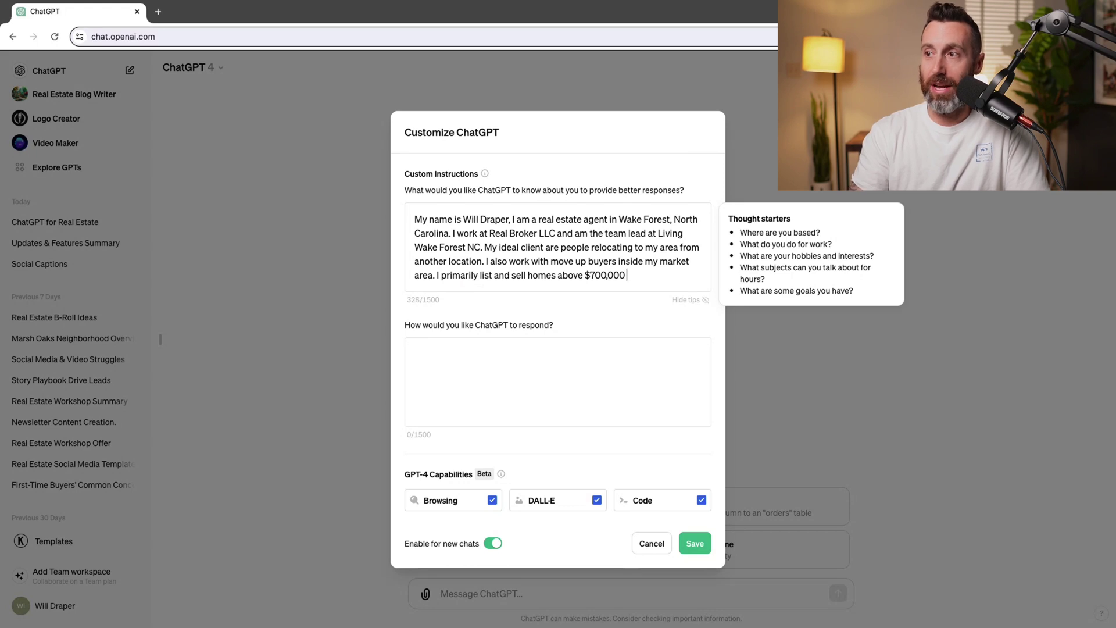
type("and my buyers ")
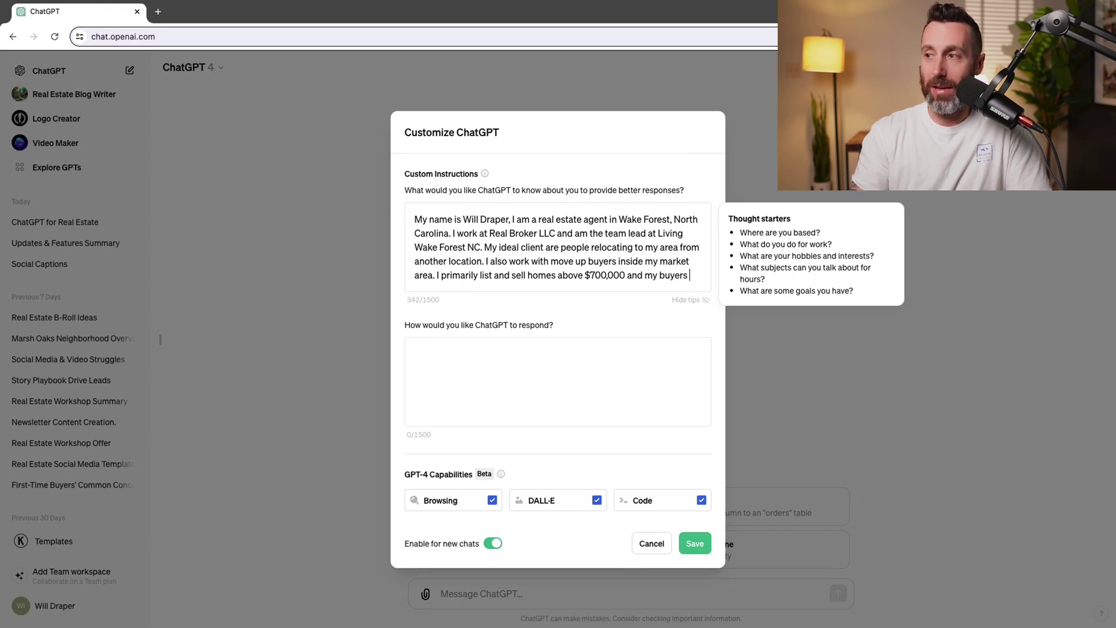
type("tend to bu")
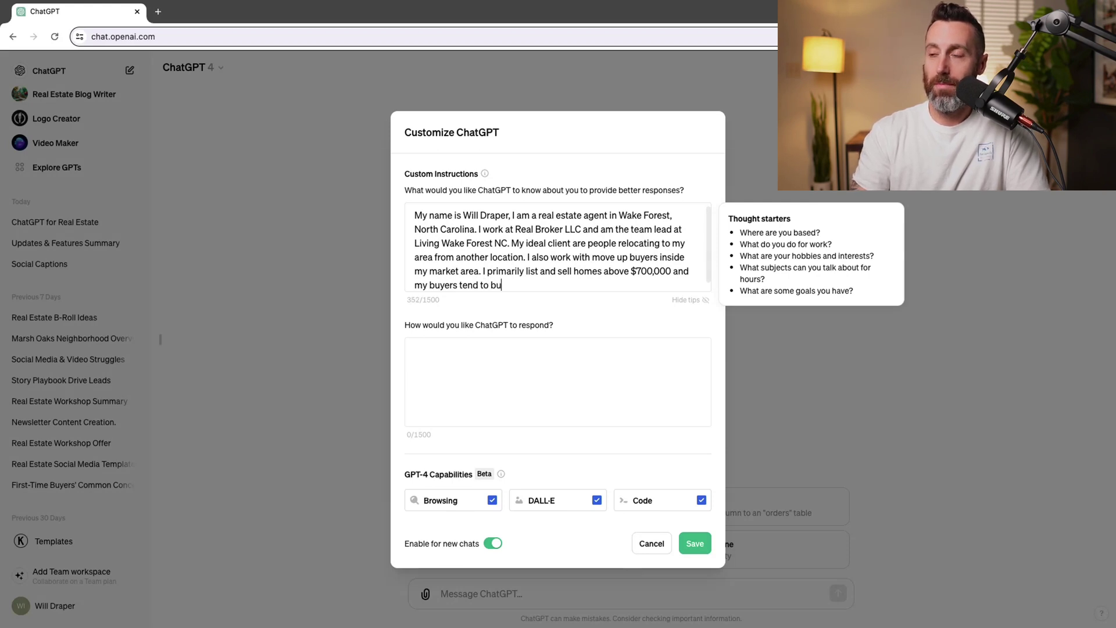
type("y homes between ")
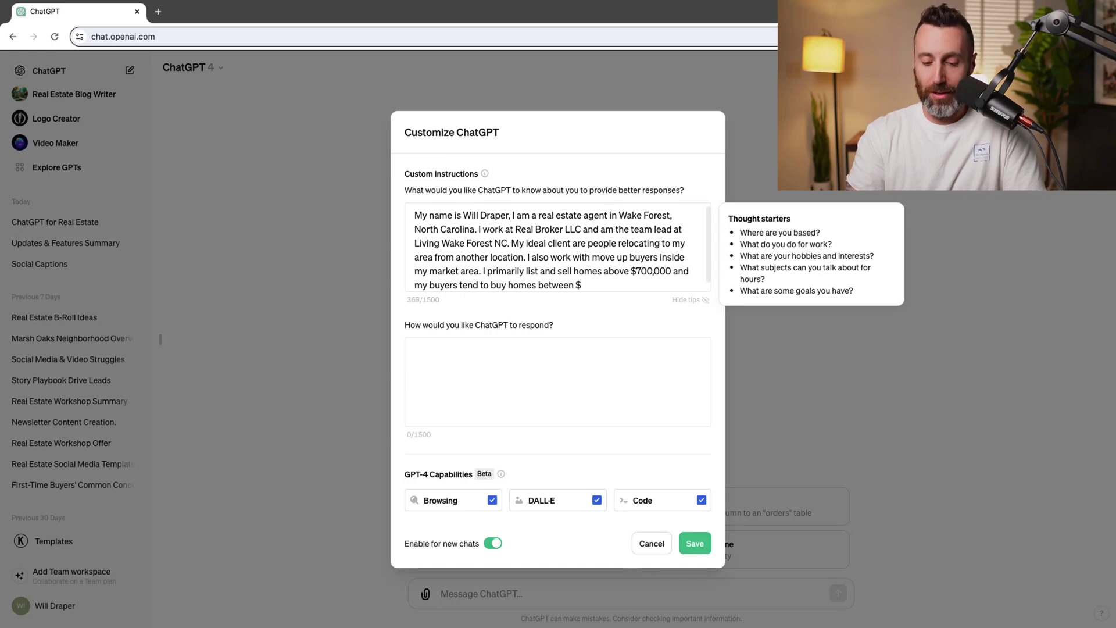
type("$7")
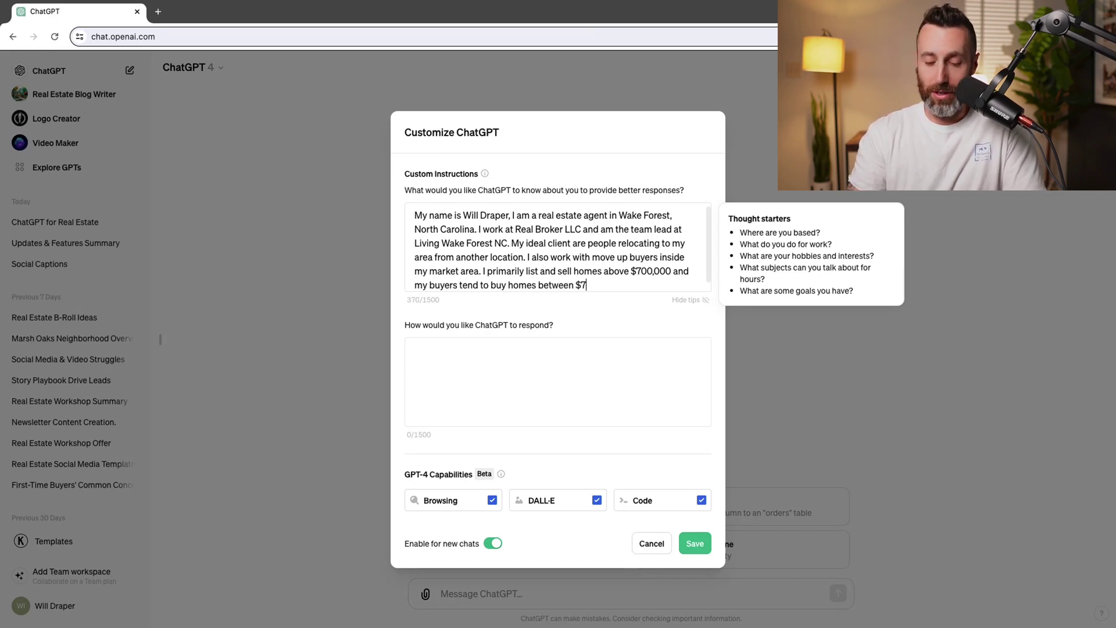
type("00")
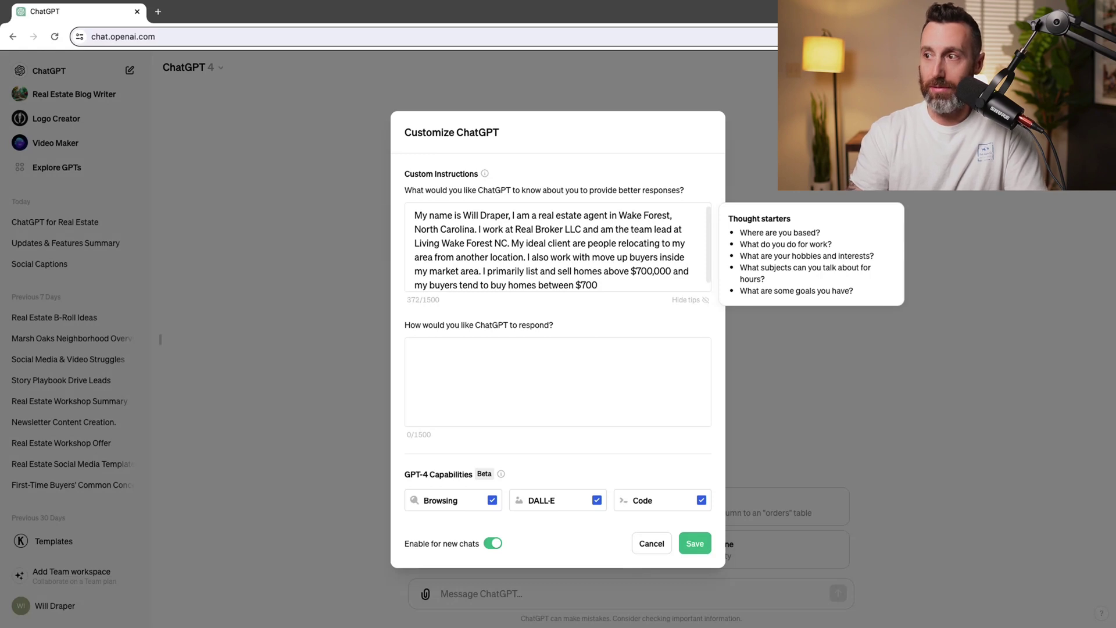
type(",000 and ")
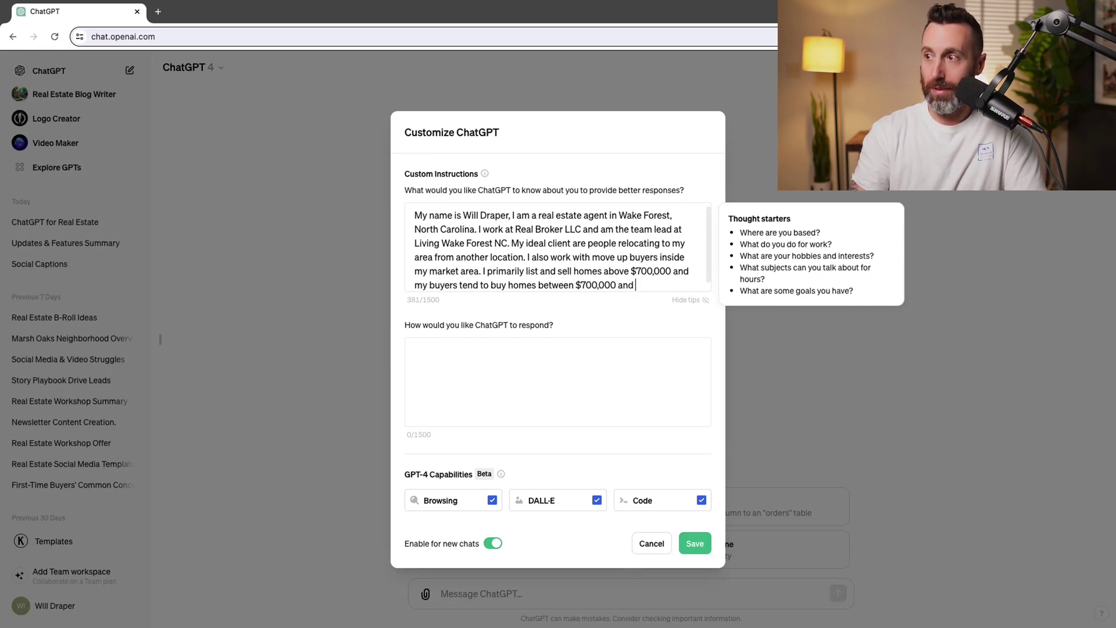
type("$1,000,000.")
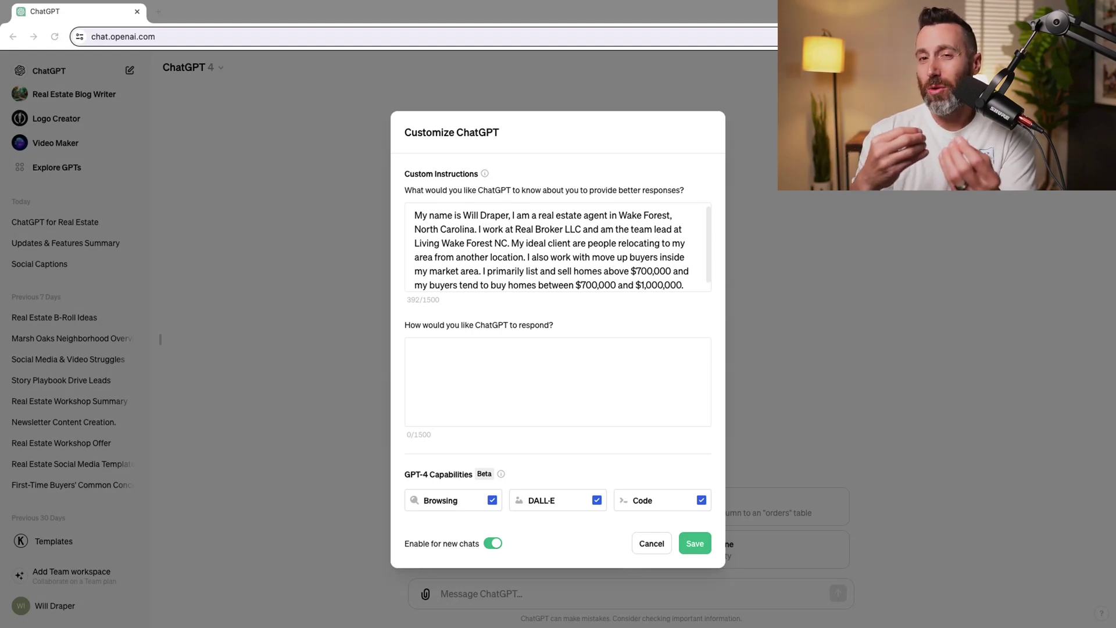
Return the cursor to the end of the about-you profile text.
left_click(694, 285)
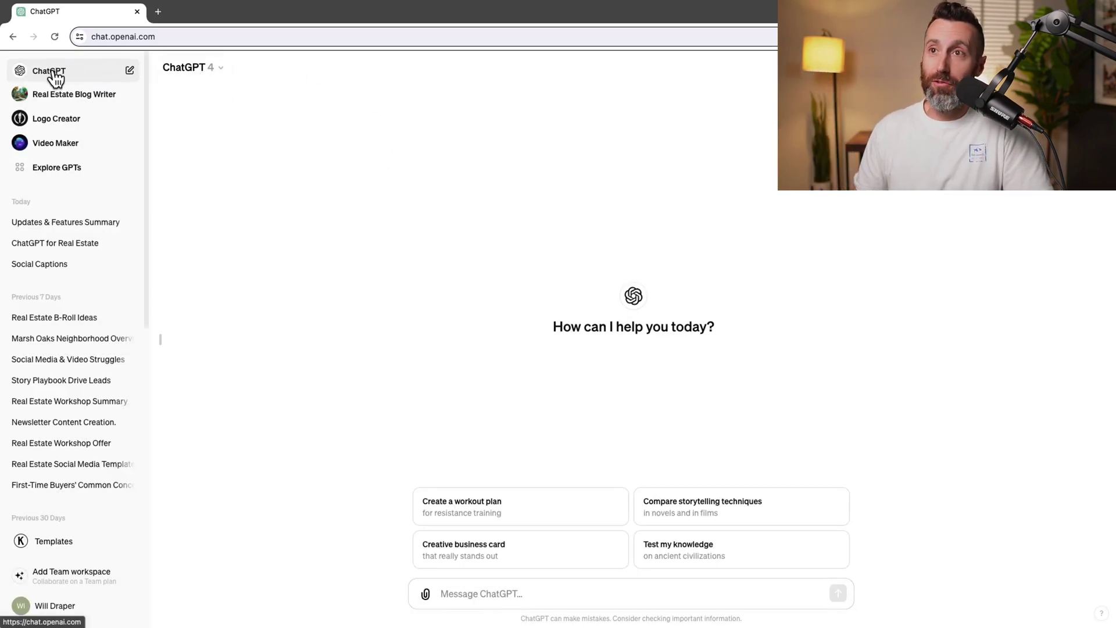
Start the 'Act as a tone analyzer.' message, remove the attached image, and paste the remaining prompt.
left_click(494, 592)
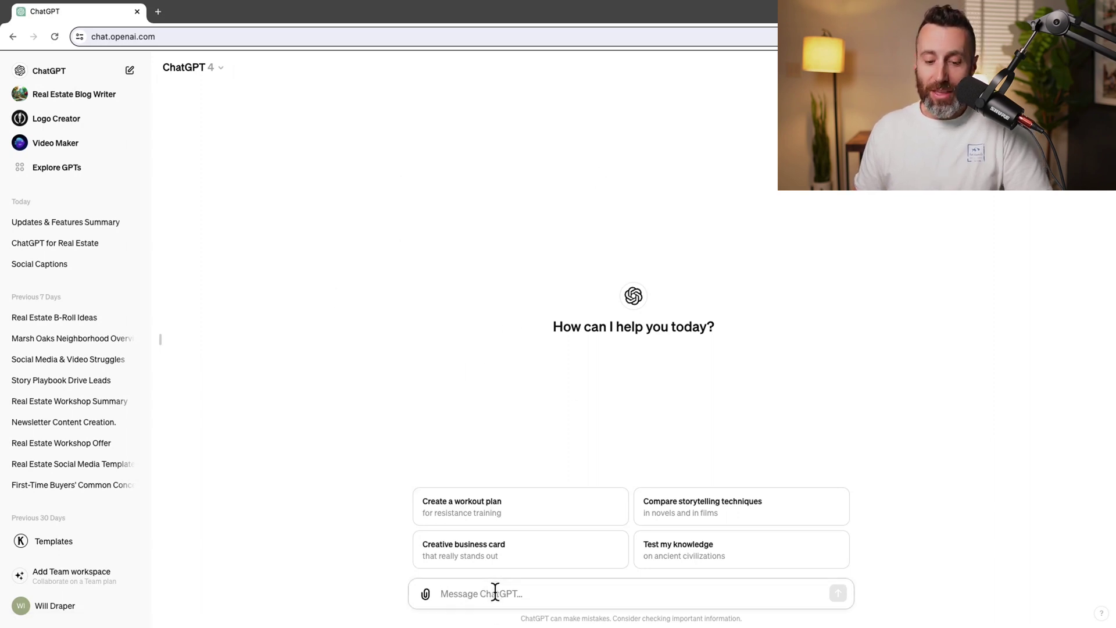
type("Act as a tone analyzer.")
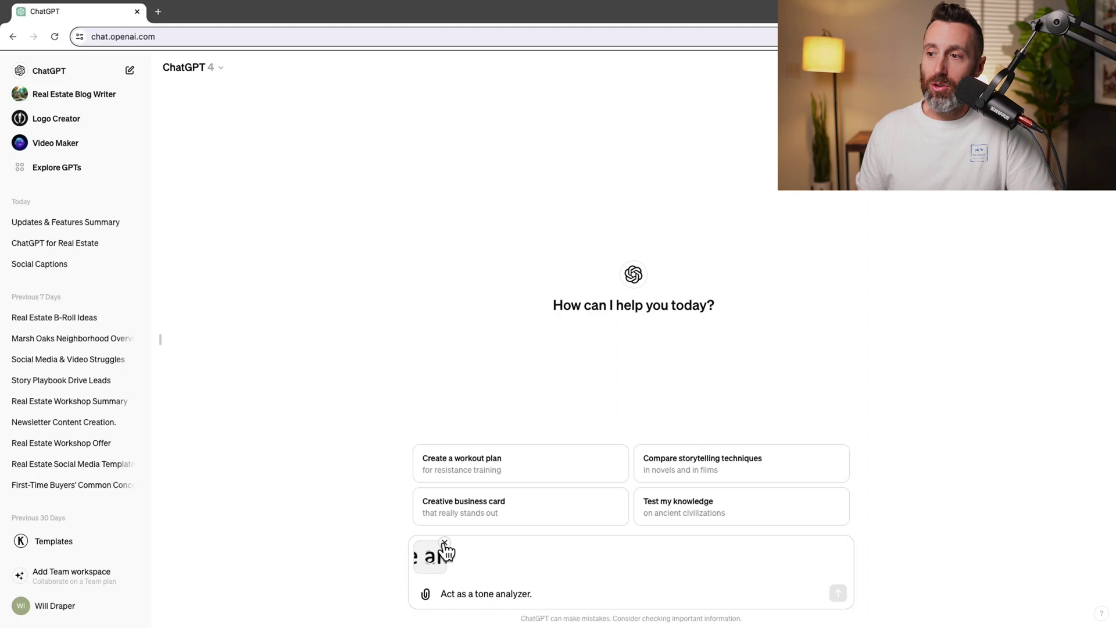
left_click(444, 542)
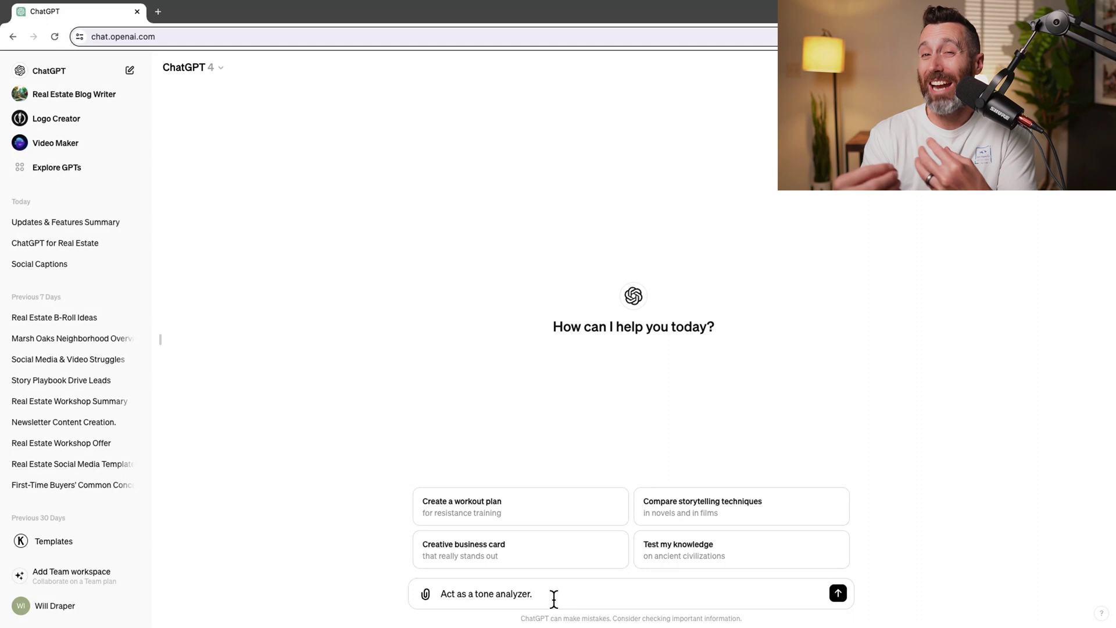
key("alt+Tab")
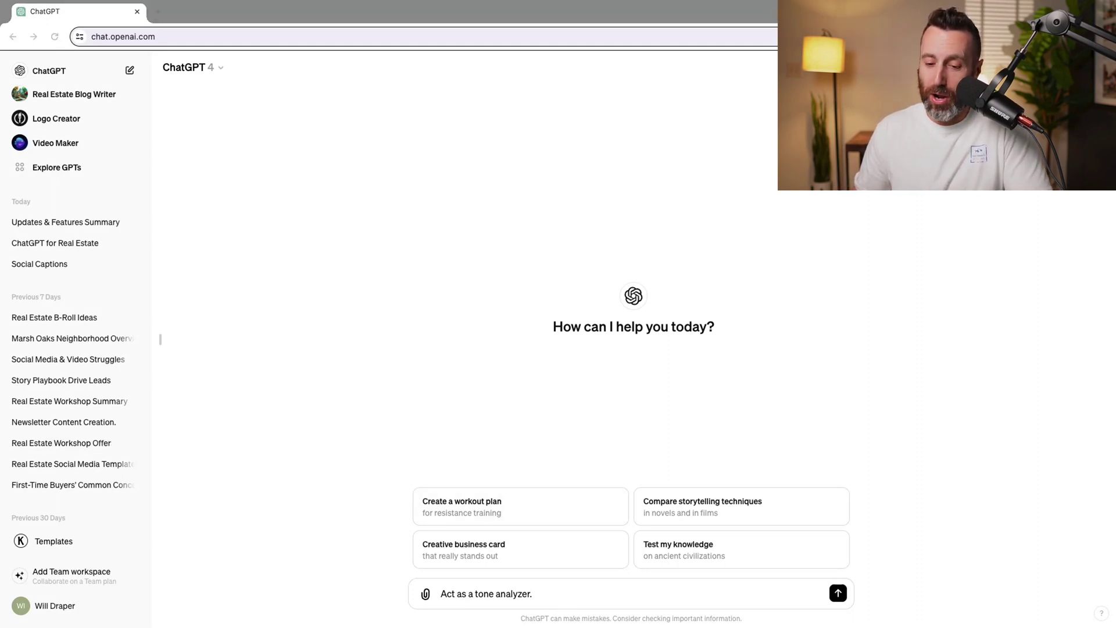
left_click(587, 592)
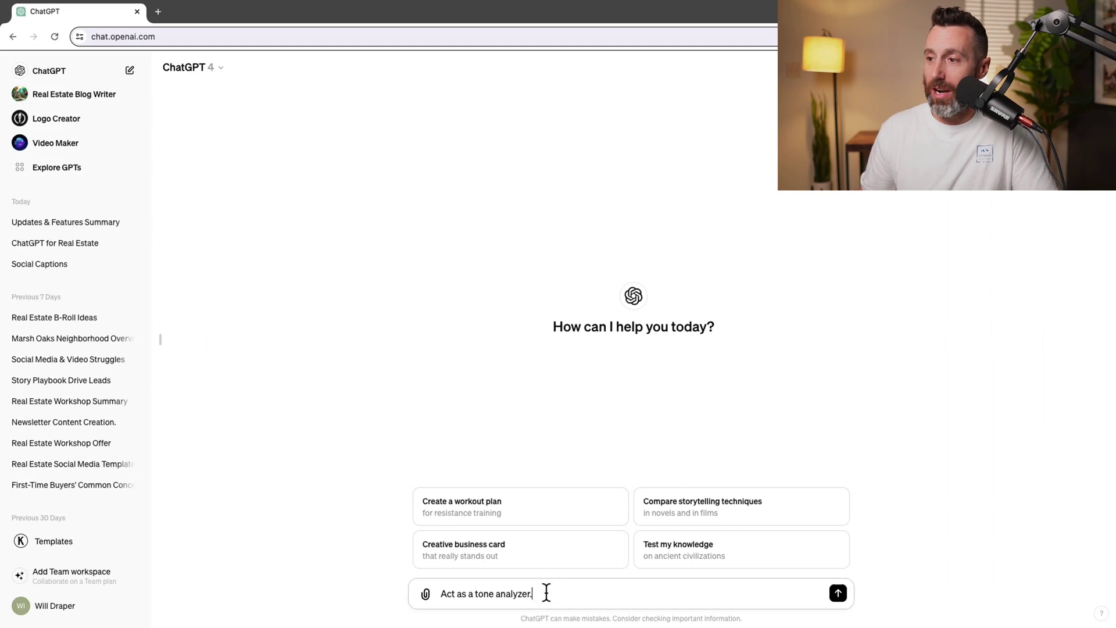
type("Analyze the writing style and tone of the attached writing sample. Create a description of the style and tone, so we can recreate more text in that style. Don't take any context or information from the provided writing sample. The writing sample shared in this prompt is only for the tone analysis.")
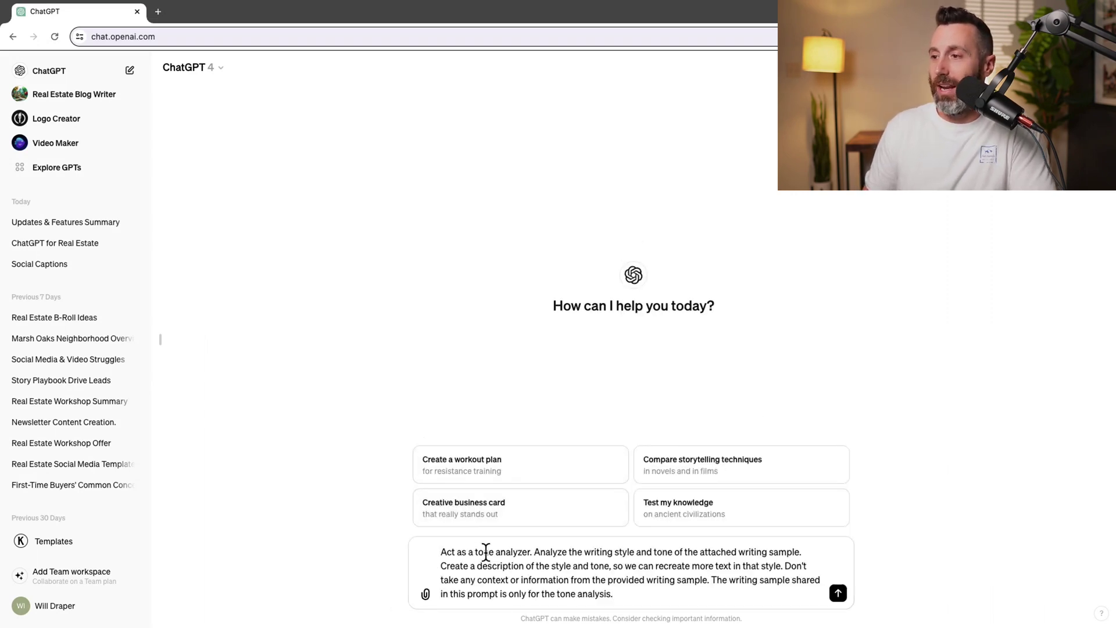
left_click_drag(534, 552, 801, 551)
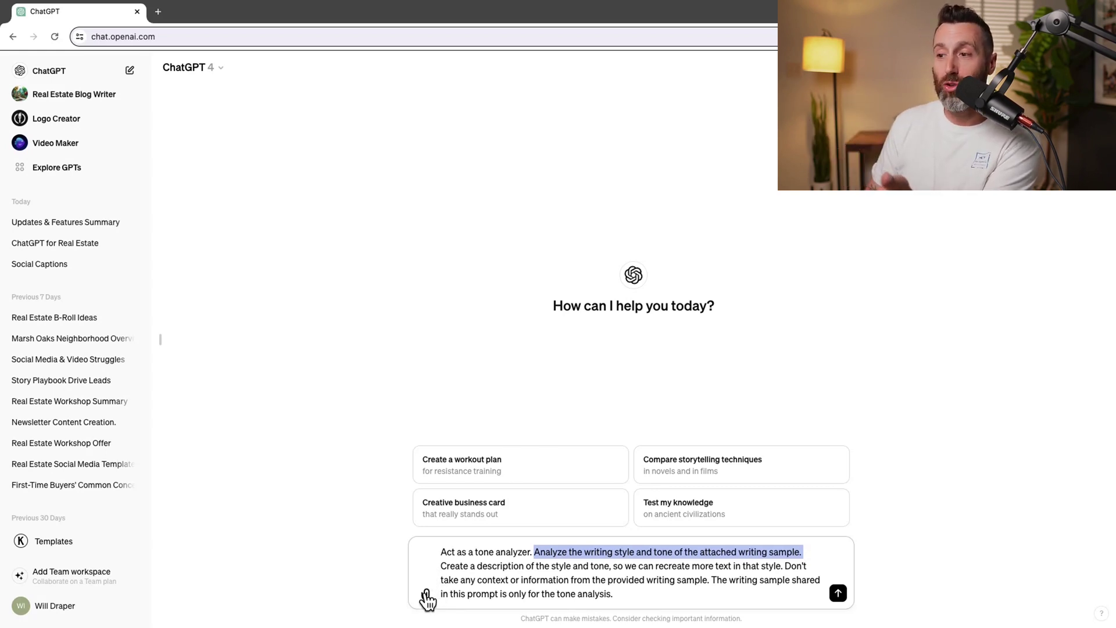
left_click_drag(442, 566, 601, 567)
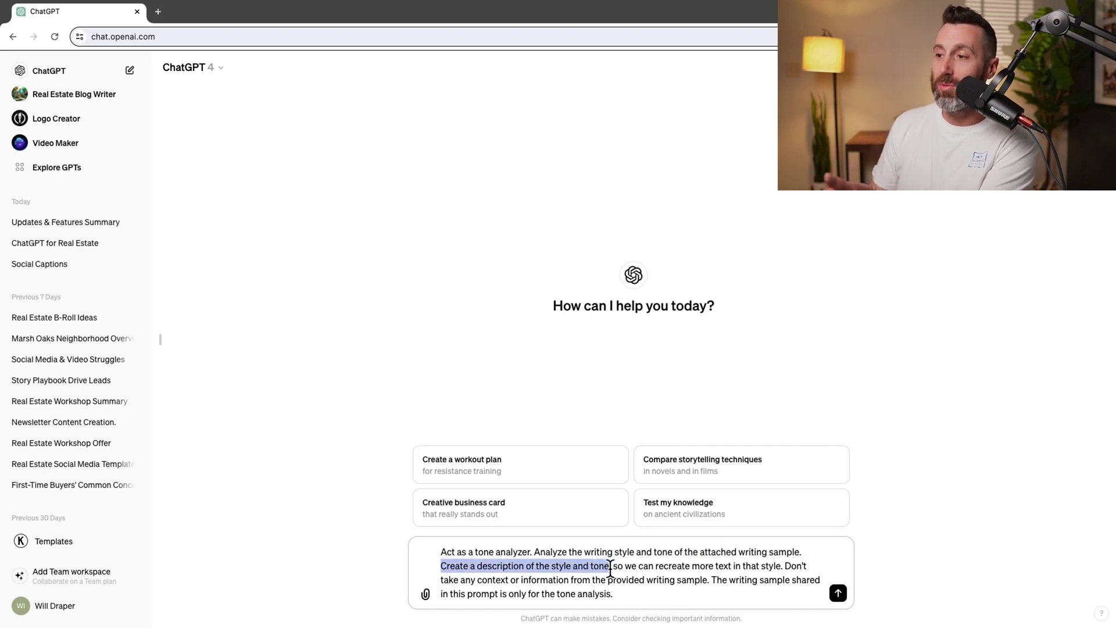
left_click_drag(600, 567, 783, 567)
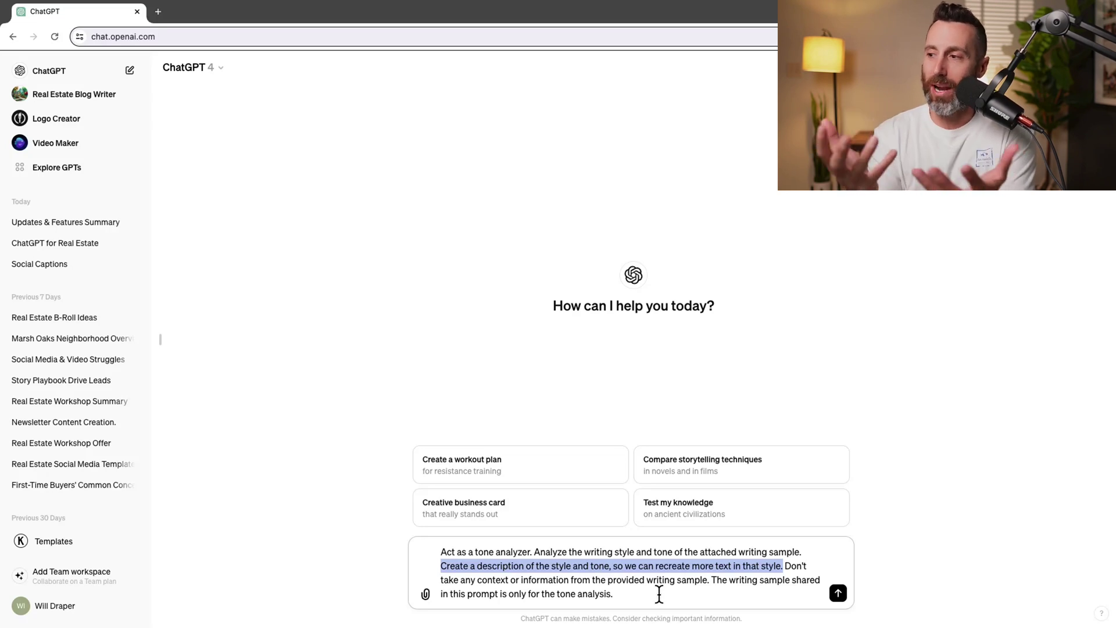
left_click_drag(711, 580, 788, 590)
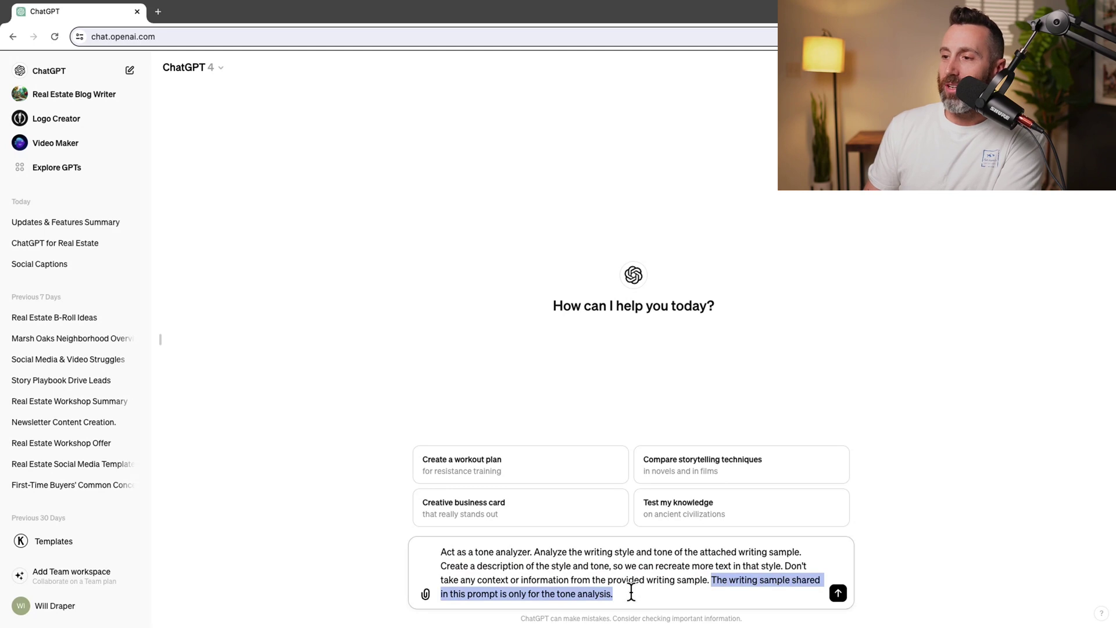